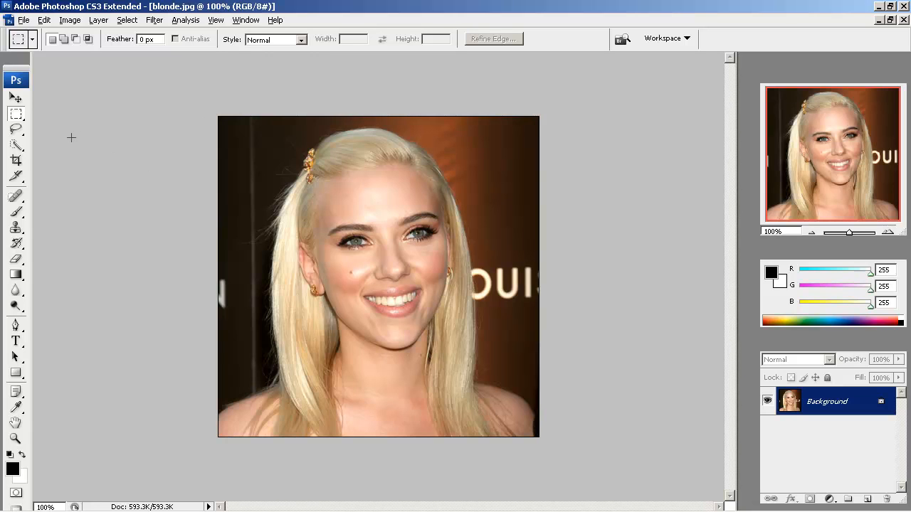
- Try outlining the woman's hair with the Polygonal Lasso at a 10 px feather, and discard the selection
{"action": "left_click", "coordinate": [17, 132]}
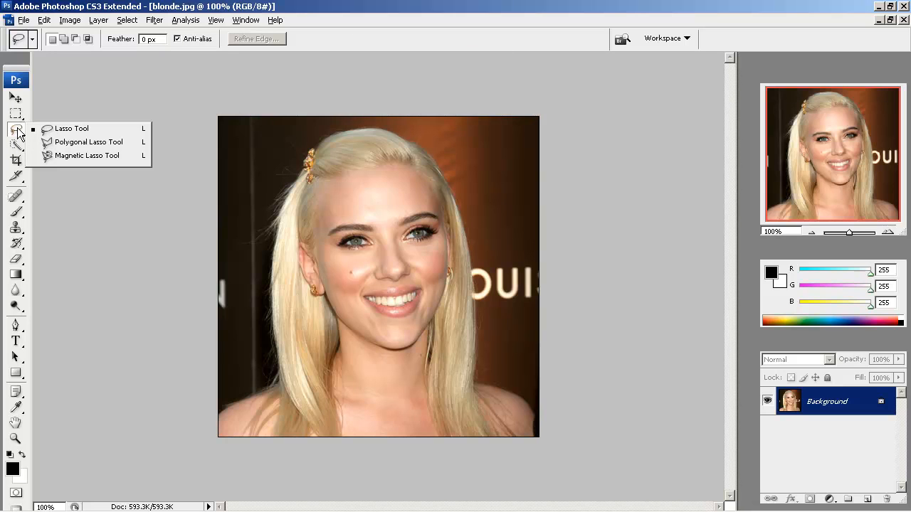
{"action": "left_click", "coordinate": [68, 144]}
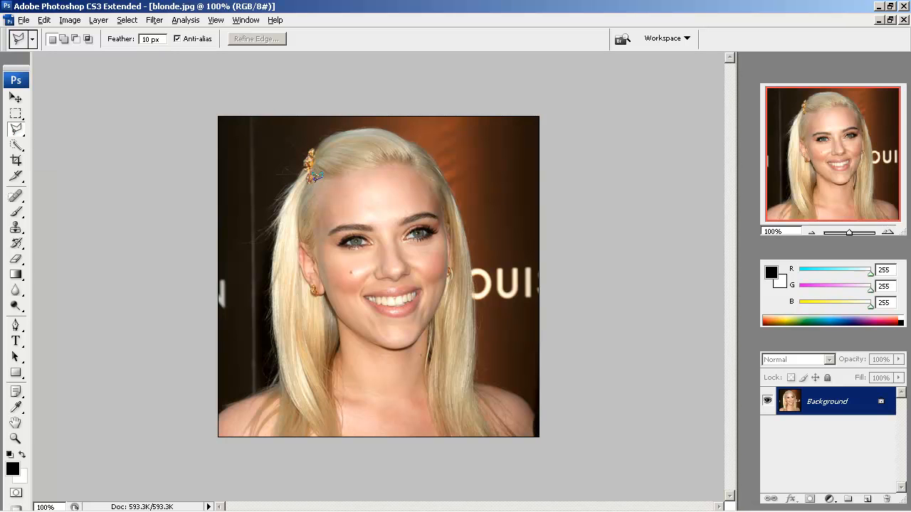
{"action": "left_click", "coordinate": [286, 195]}
{"action": "left_click", "coordinate": [255, 324]}
{"action": "left_click", "coordinate": [306, 399]}
{"action": "left_click", "coordinate": [345, 324]}
{"action": "left_click", "coordinate": [287, 228]}
{"action": "left_click", "coordinate": [375, 167]}
{"action": "left_click", "coordinate": [449, 228]}
{"action": "left_click", "coordinate": [431, 399]}
{"action": "left_click", "coordinate": [494, 403]}
{"action": "left_click", "coordinate": [445, 155]}
{"action": "left_click", "coordinate": [385, 137]}
{"action": "left_click", "coordinate": [303, 139]}
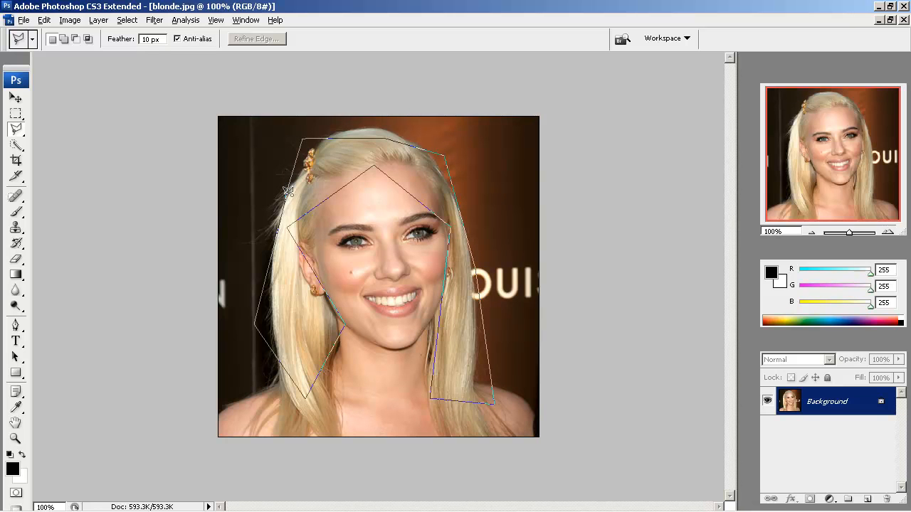
{"action": "left_click", "coordinate": [288, 191]}
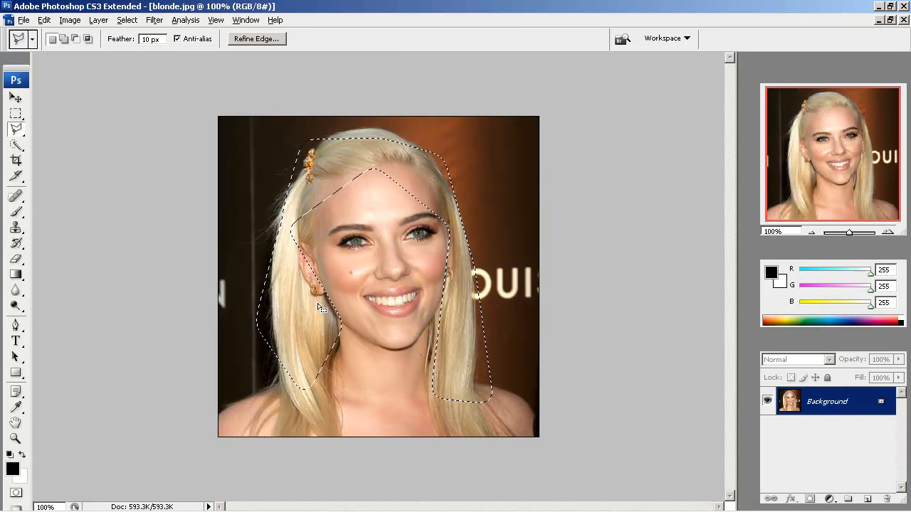
{"action": "key", "text": "ctrl+d"}
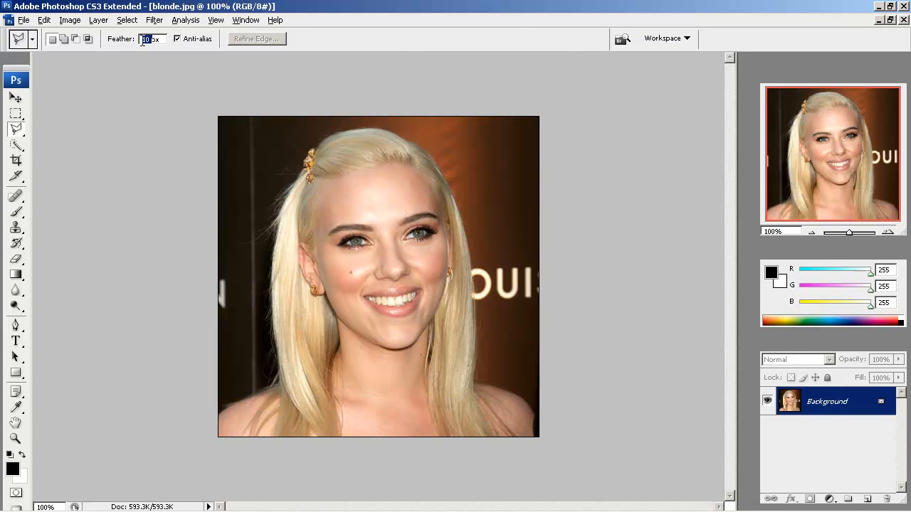
- Outline the hair with the Polygonal Lasso using a 0 px feather
{"action": "type", "text": "5"}
{"action": "left_click", "coordinate": [297, 185]}
{"action": "left_click", "coordinate": [270, 307]}
{"action": "left_click", "coordinate": [325, 397]}
{"action": "left_click", "coordinate": [326, 313]}
{"action": "left_click", "coordinate": [304, 193]}
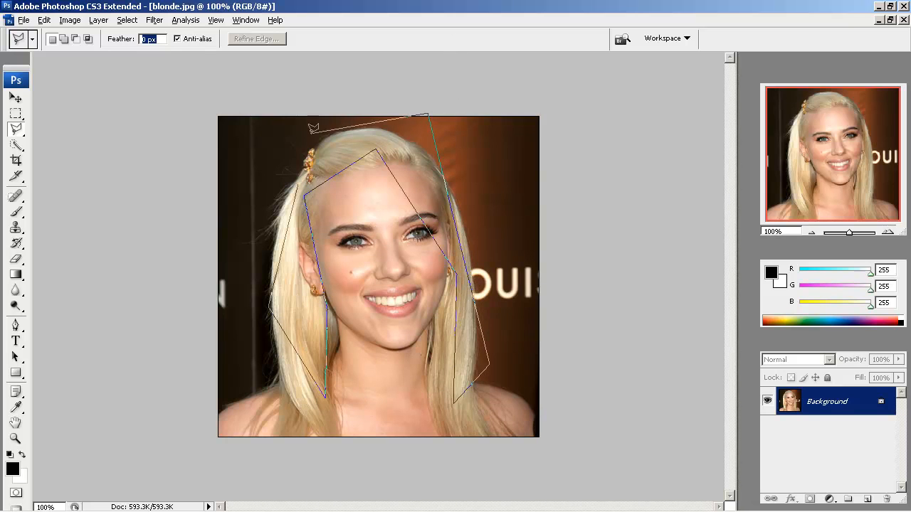
{"action": "left_click", "coordinate": [308, 157]}
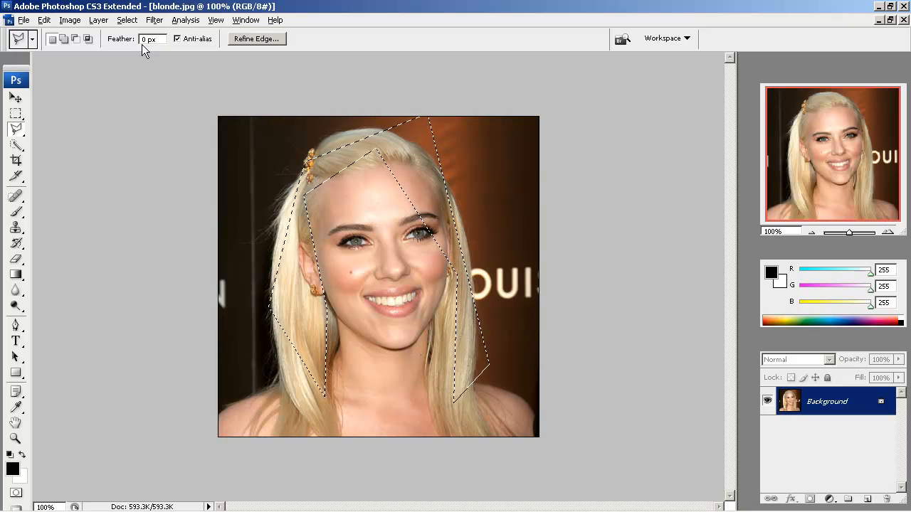
- Recolour the selected hair with Hue/Saturation, setting hue to -32, saturation to +49 and lightness to +1
{"action": "left_click", "coordinate": [69, 20]}
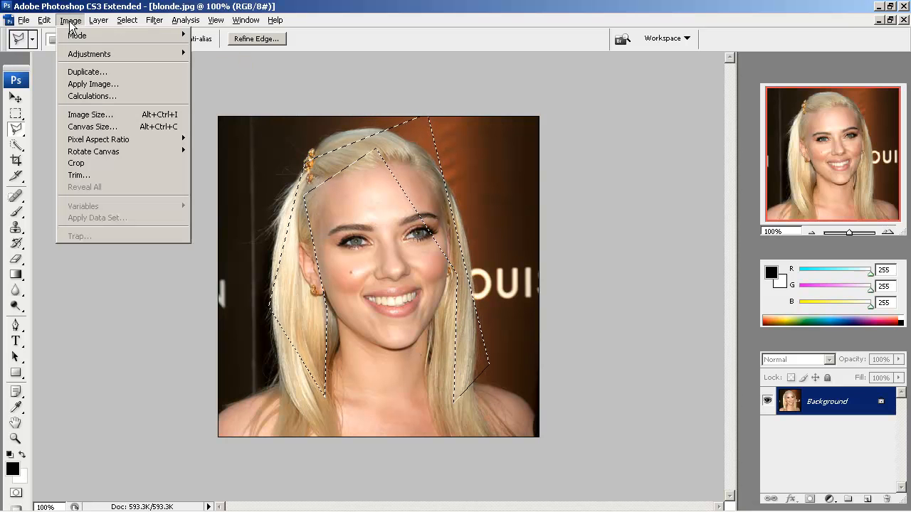
{"action": "mouse_move", "coordinate": [83, 53]}
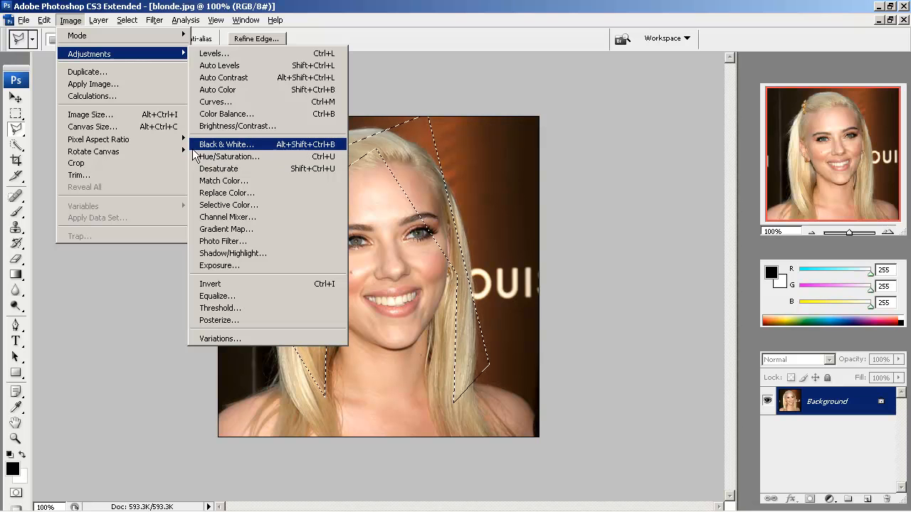
{"action": "left_click", "coordinate": [267, 163]}
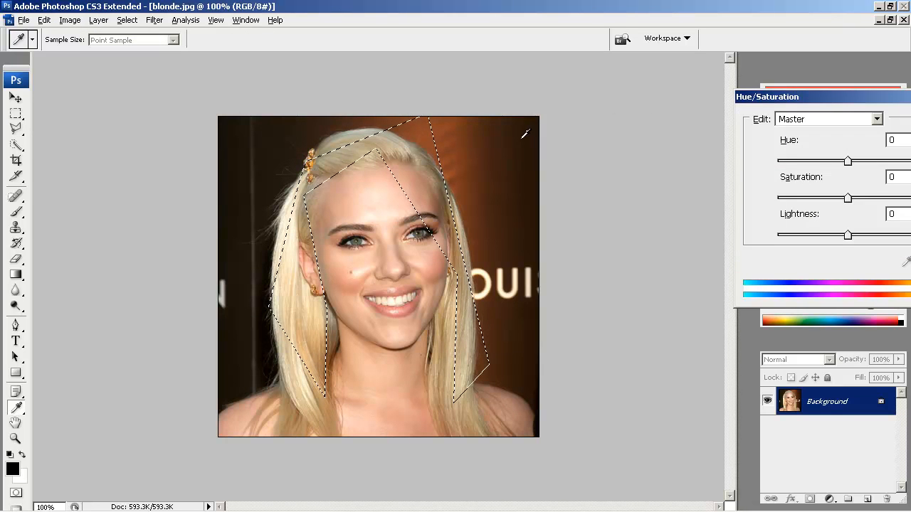
{"action": "left_click_drag", "start_coordinate": [761, 97], "coordinate": [519, 139]}
{"action": "left_click_drag", "start_coordinate": [606, 205], "coordinate": [585, 219]}
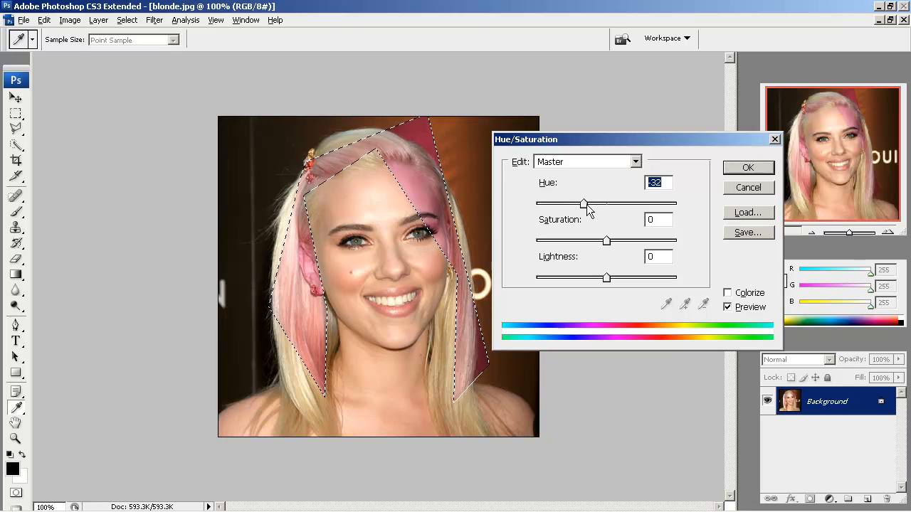
{"action": "left_click_drag", "start_coordinate": [606, 242], "coordinate": [644, 227]}
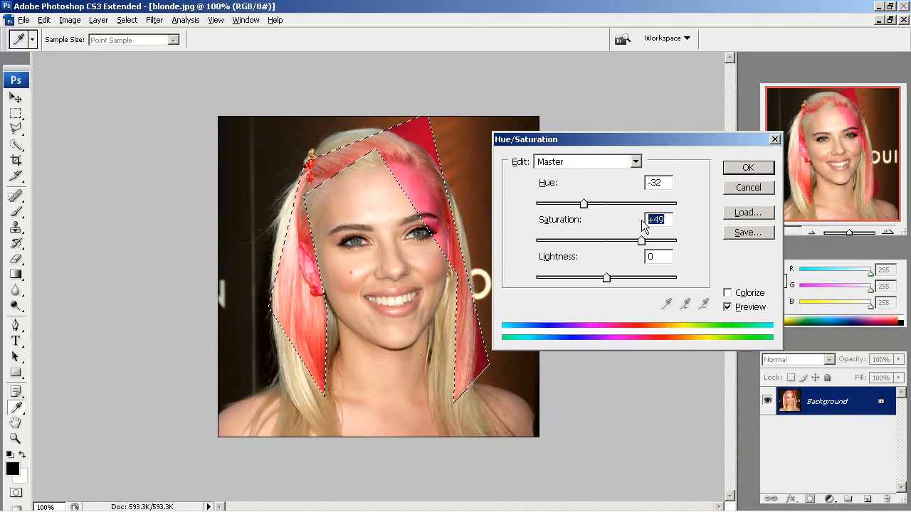
{"action": "mouse_move", "coordinate": [604, 277]}
{"action": "left_mouse_down"}
{"action": "mouse_move", "coordinate": [654, 279]}
{"action": "mouse_move", "coordinate": [568, 278]}
{"action": "mouse_move", "coordinate": [607, 272]}
{"action": "left_mouse_up"}
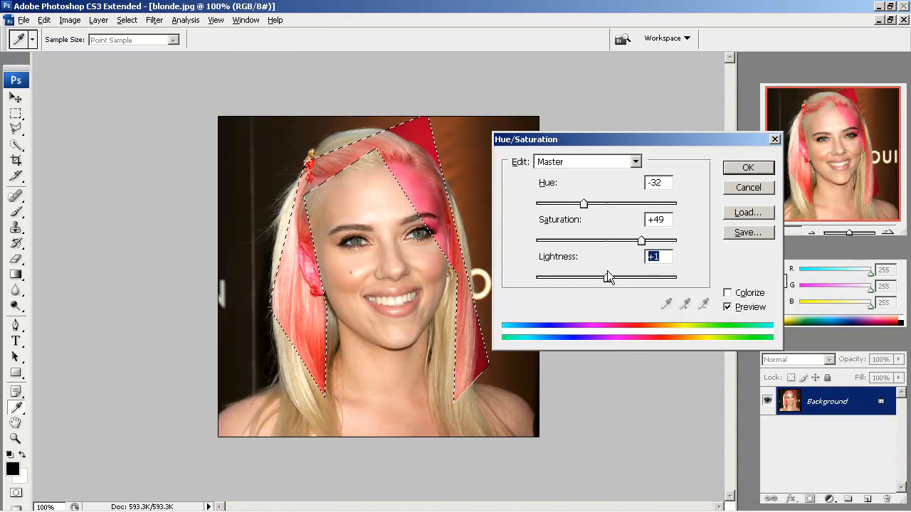
{"action": "left_click", "coordinate": [753, 169]}
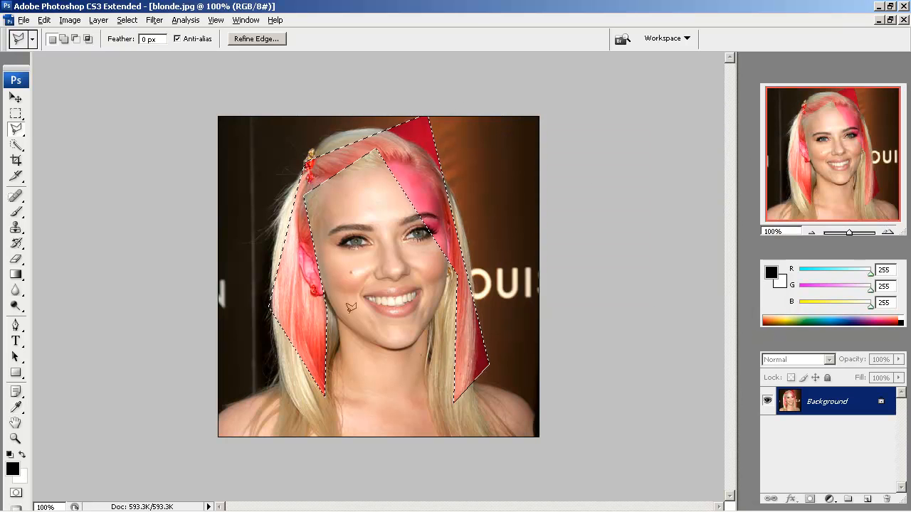
- Deselect the hair, undo its recolouring and clear the restored lasso selection
{"action": "left_click", "coordinate": [126, 21]}
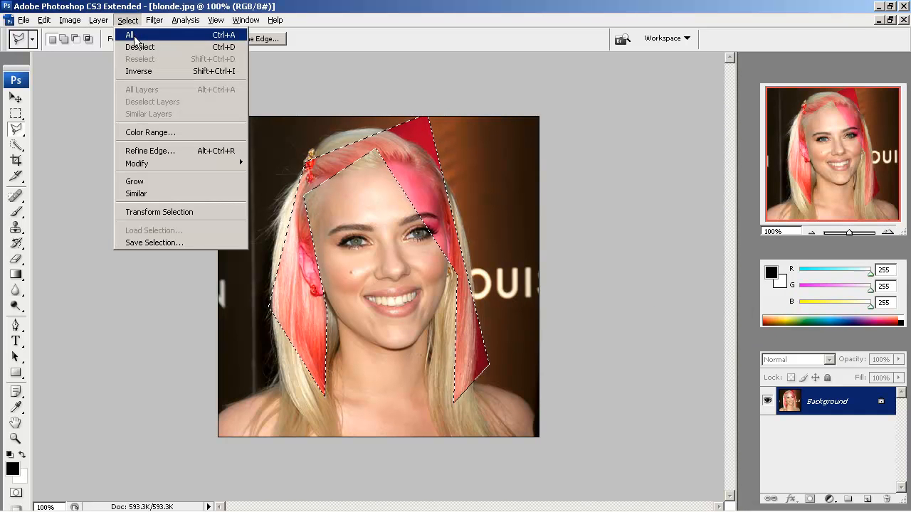
{"action": "left_click", "coordinate": [140, 47]}
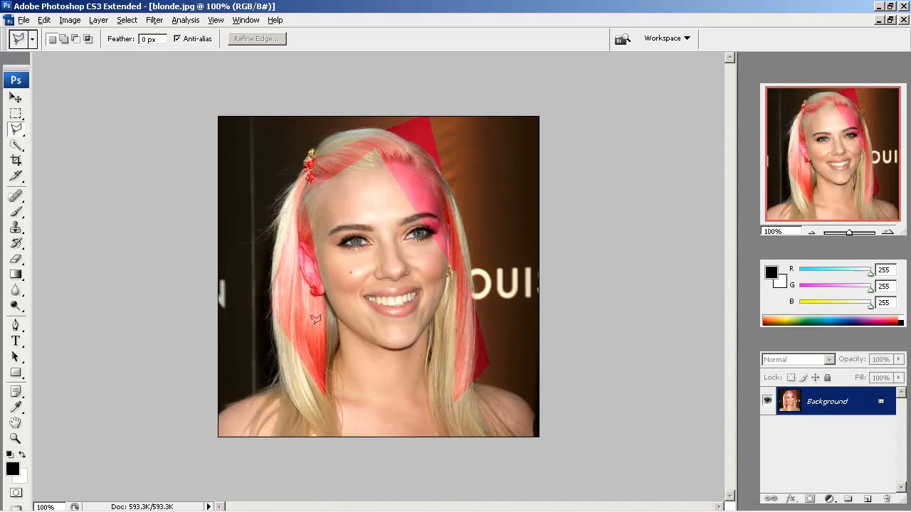
{"action": "key", "text": "q"}
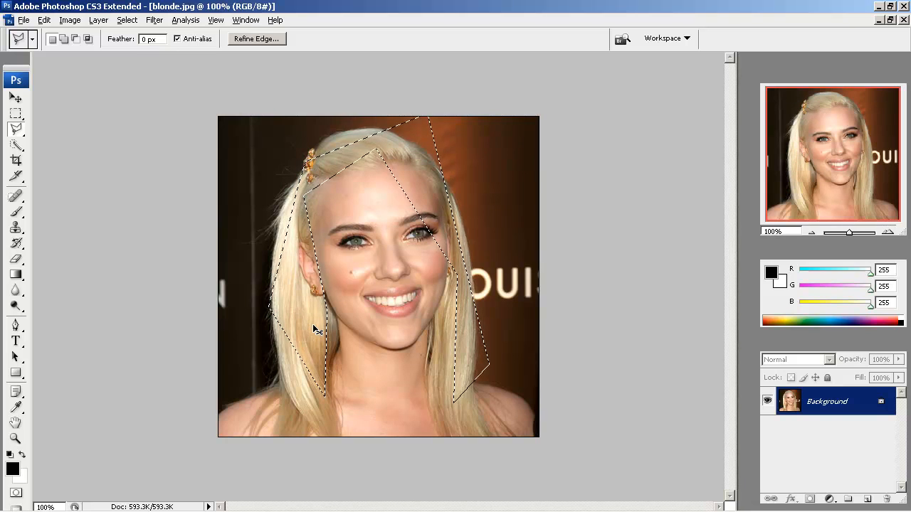
{"action": "key", "text": "ctrl+d"}
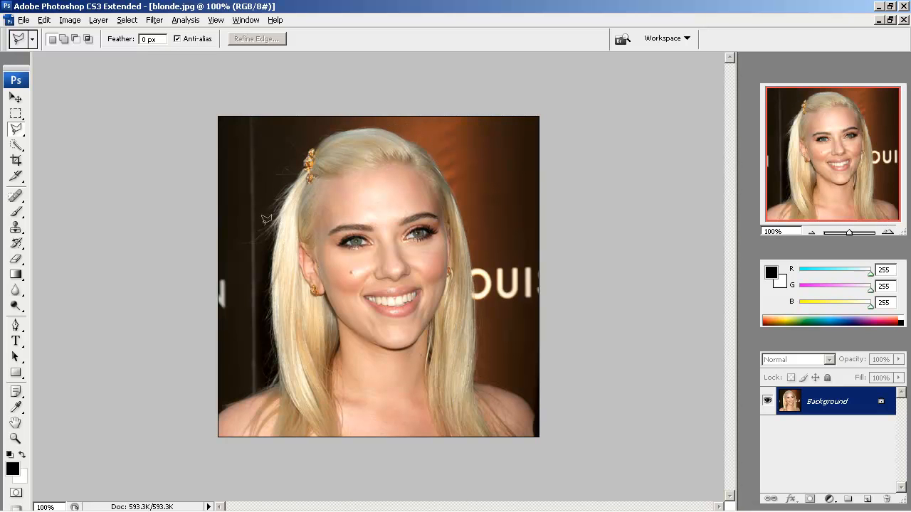
- Select the hair on the left side of the face and over the crown with the Quick Selection tool
{"action": "left_click", "coordinate": [15, 144]}
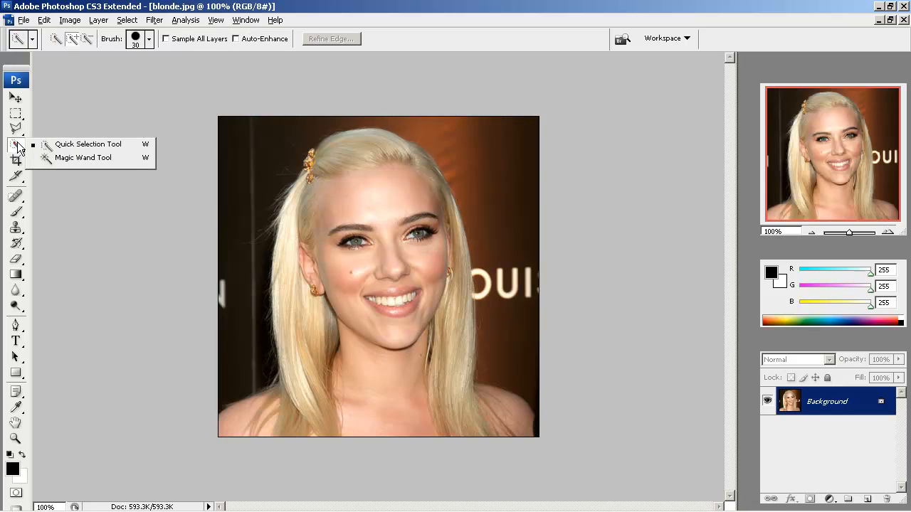
{"action": "left_click", "coordinate": [69, 146]}
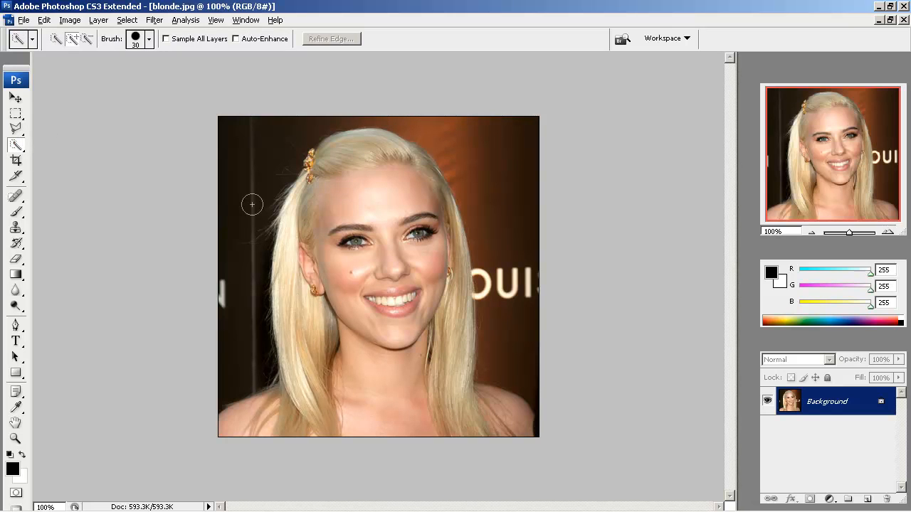
{"action": "mouse_move", "coordinate": [301, 392]}
{"action": "left_mouse_down"}
{"action": "mouse_move", "coordinate": [305, 339]}
{"action": "mouse_move", "coordinate": [287, 298]}
{"action": "mouse_move", "coordinate": [294, 225]}
{"action": "left_mouse_up"}
{"action": "key", "text": "bracketright"}
{"action": "key", "text": "bracketright"}
{"action": "key", "text": "bracketright"}
{"action": "key", "text": "bracketleft"}
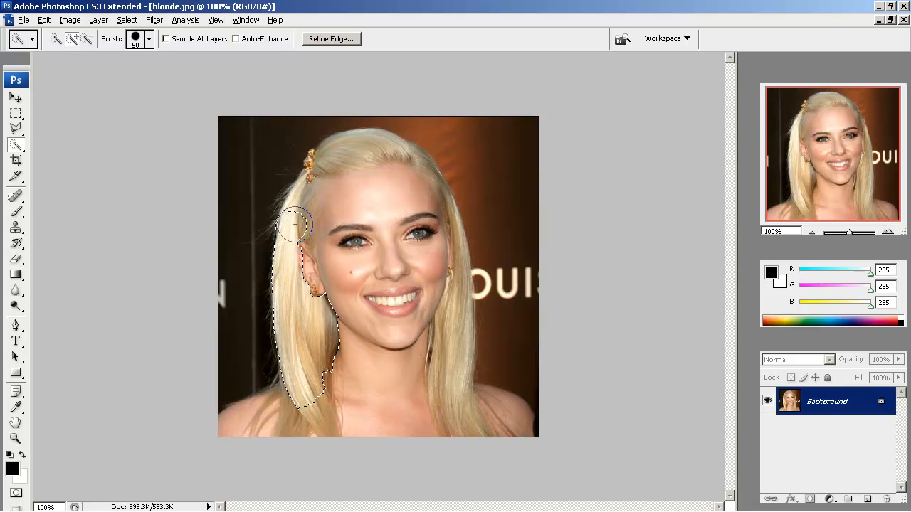
{"action": "key", "text": "bracketleft"}
{"action": "left_click", "coordinate": [305, 197]}
{"action": "mouse_move", "coordinate": [305, 197]}
{"action": "left_mouse_down"}
{"action": "mouse_move", "coordinate": [315, 170]}
{"action": "mouse_move", "coordinate": [336, 151]}
{"action": "mouse_move", "coordinate": [360, 152]}
{"action": "left_mouse_up"}
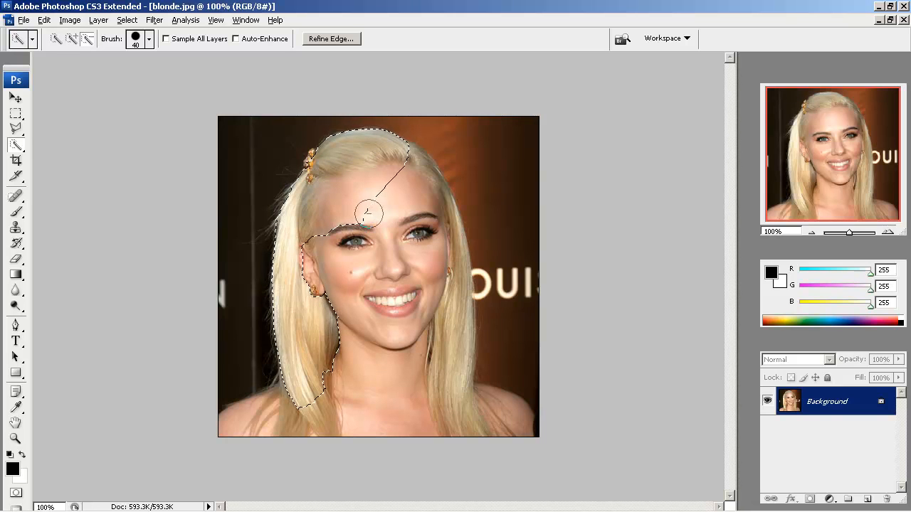
- Subtract the forehead from the selection and add the hair on the right side, reducing the brush to 20 px
{"action": "mouse_move", "coordinate": [376, 193]}
{"action": "left_mouse_down"}
{"action": "mouse_move", "coordinate": [326, 235]}
{"action": "mouse_move", "coordinate": [335, 193]}
{"action": "mouse_move", "coordinate": [386, 173]}
{"action": "mouse_move", "coordinate": [397, 180]}
{"action": "mouse_move", "coordinate": [402, 154]}
{"action": "mouse_move", "coordinate": [415, 155]}
{"action": "mouse_move", "coordinate": [437, 187]}
{"action": "mouse_move", "coordinate": [459, 251]}
{"action": "mouse_move", "coordinate": [463, 302]}
{"action": "mouse_move", "coordinate": [453, 335]}
{"action": "mouse_move", "coordinate": [447, 317]}
{"action": "mouse_move", "coordinate": [453, 345]}
{"action": "mouse_move", "coordinate": [437, 388]}
{"action": "mouse_move", "coordinate": [443, 411]}
{"action": "mouse_move", "coordinate": [471, 404]}
{"action": "mouse_move", "coordinate": [470, 411]}
{"action": "left_mouse_up"}
{"action": "key", "text": "bracketleft"}
{"action": "key", "text": "bracketleft"}
{"action": "left_click", "coordinate": [430, 204], "text": "alt"}
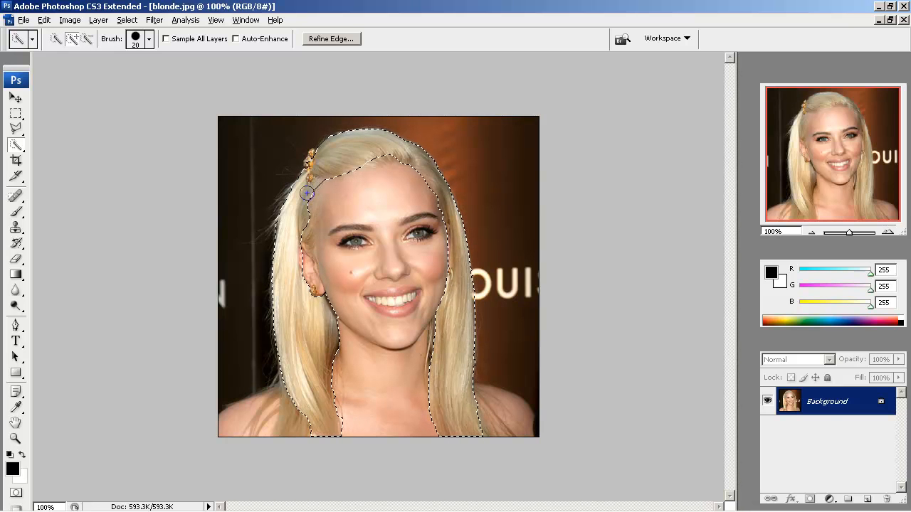
- Turn the selected hair pink with Hue/Saturation, setting hue to -51 and raising the saturation
{"action": "left_click", "coordinate": [70, 20]}
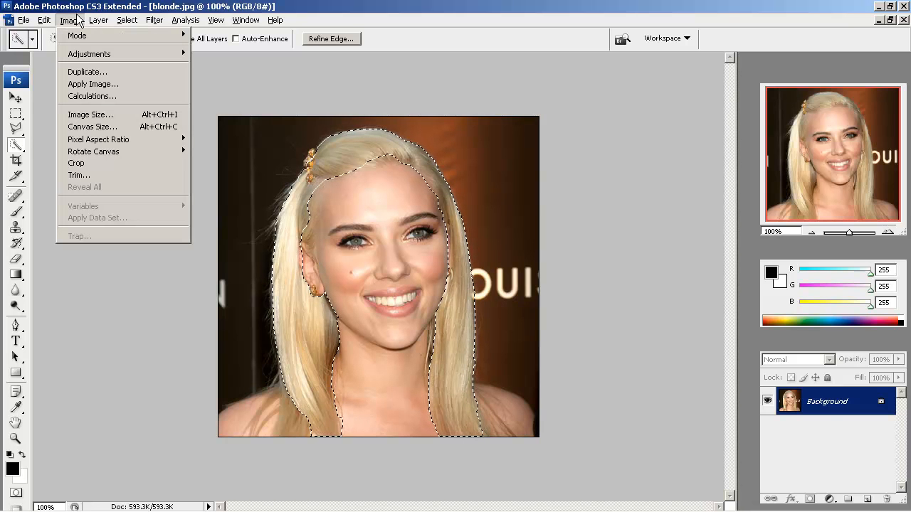
{"action": "mouse_move", "coordinate": [120, 54]}
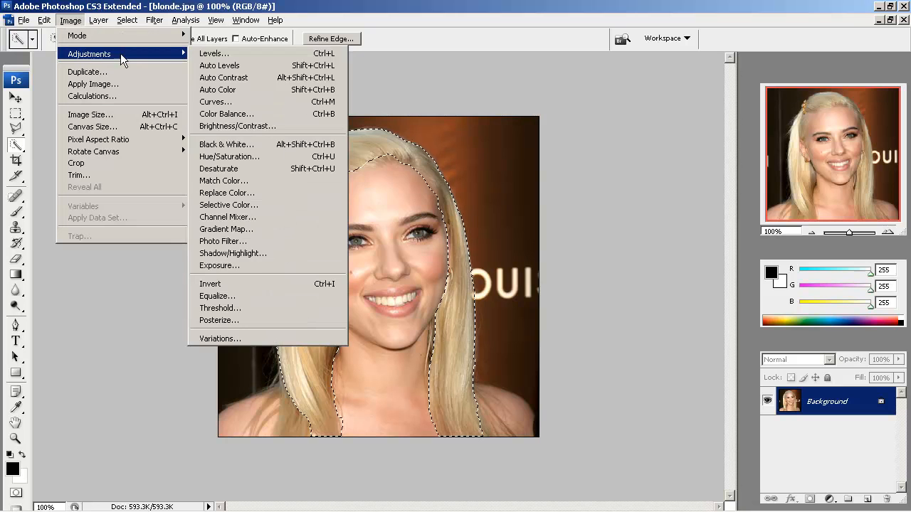
{"action": "left_click", "coordinate": [264, 154]}
{"action": "left_click_drag", "start_coordinate": [607, 205], "coordinate": [574, 204]}
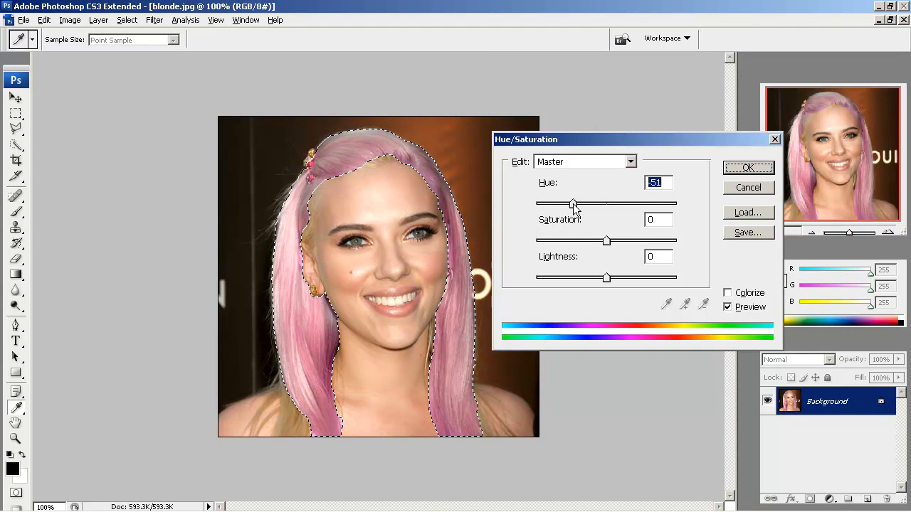
{"action": "left_click_drag", "start_coordinate": [605, 239], "coordinate": [628, 240]}
{"action": "left_click", "coordinate": [731, 169]}
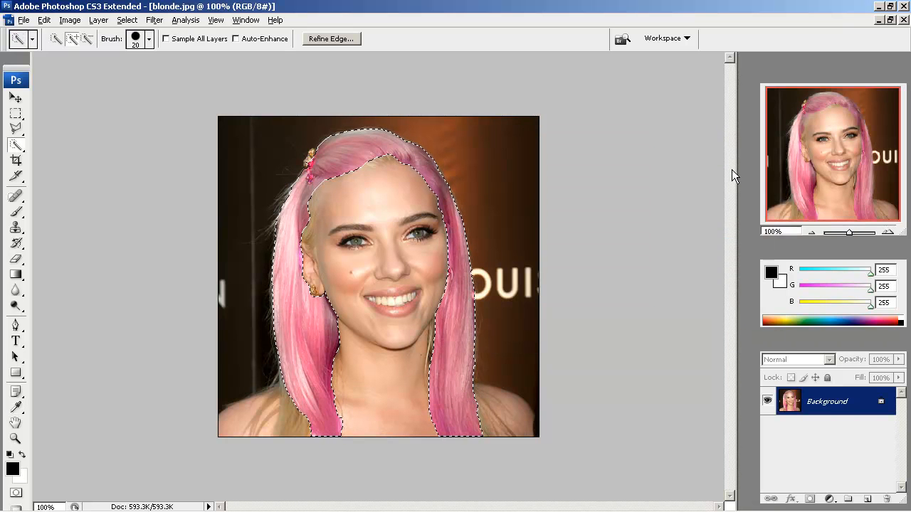
- Deselect the hair, and step back through the history to undo the pink recolouring and the quick selection
{"action": "left_click", "coordinate": [127, 20]}
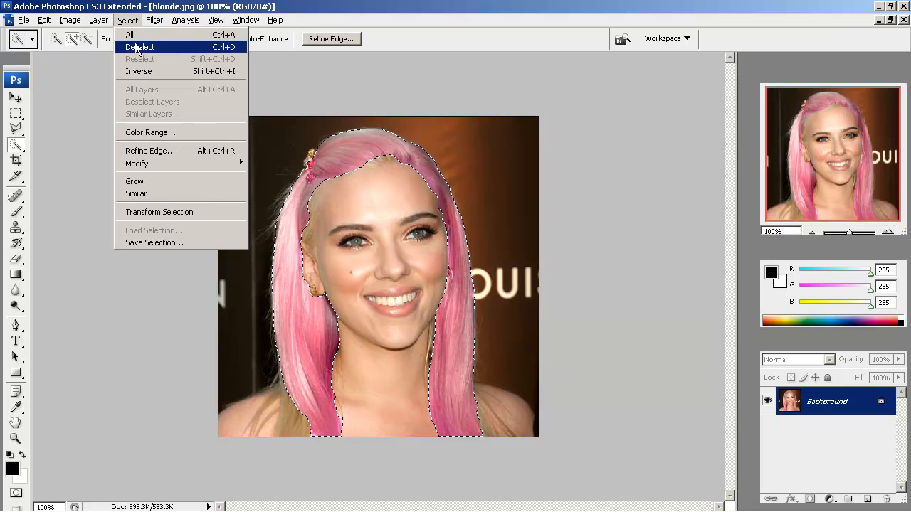
{"action": "left_click", "coordinate": [135, 45]}
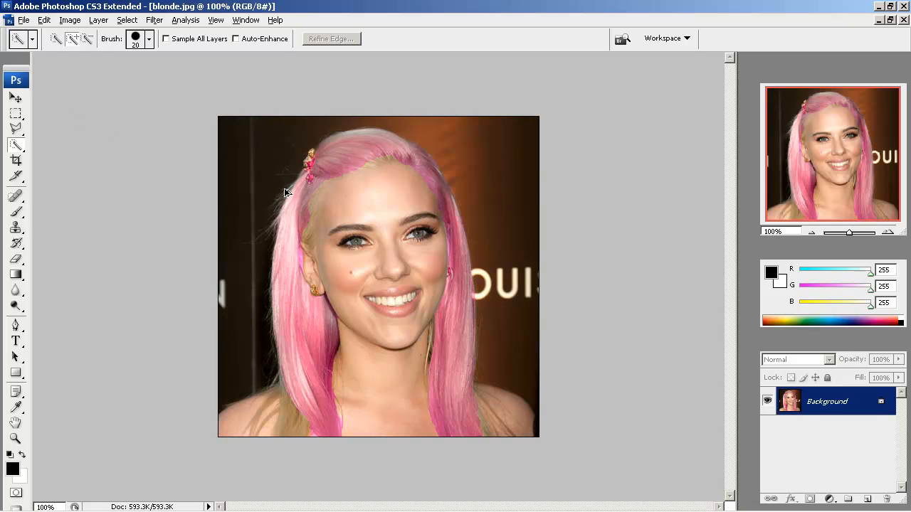
{"action": "key", "text": "ctrl+alt+z"}
{"action": "key", "text": "ctrl+alt+z"}
{"action": "key", "text": "ctrl+alt+z"}
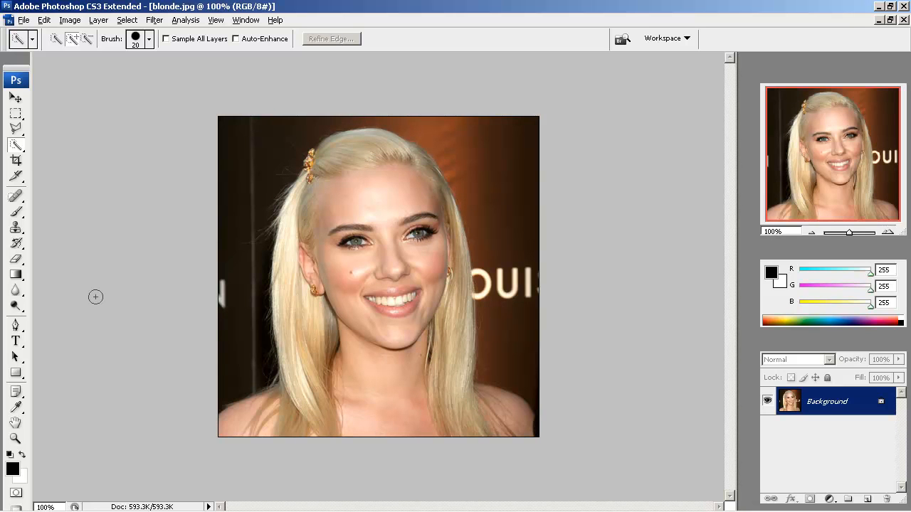
- Enter Quick Mask mode and paint over the lower hair on the left side of the face with an enlarged brush
{"action": "left_click", "coordinate": [16, 494]}
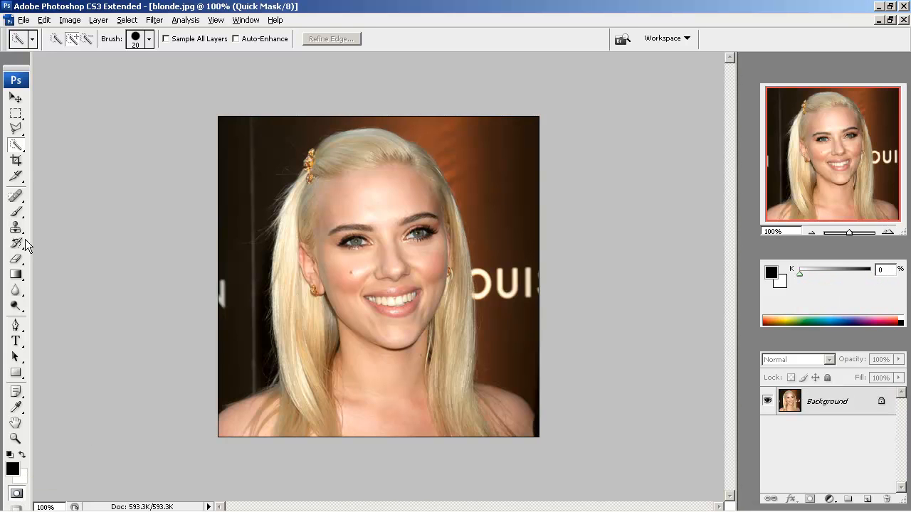
{"action": "left_click", "coordinate": [16, 212]}
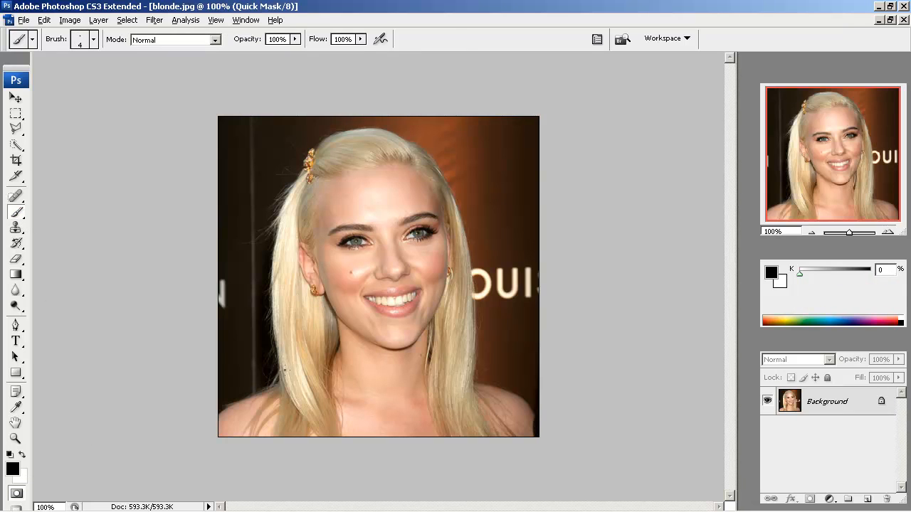
{"action": "key", "text": "bracketright"}
{"action": "key", "text": "bracketright"}
{"action": "key", "text": "bracketright"}
{"action": "key", "text": "bracketright"}
{"action": "key", "text": "bracketright"}
{"action": "key", "text": "bracketright"}
{"action": "key", "text": "bracketright"}
{"action": "mouse_move", "coordinate": [284, 371]}
{"action": "left_mouse_down"}
{"action": "mouse_move", "coordinate": [300, 342]}
{"action": "mouse_move", "coordinate": [307, 402]}
{"action": "mouse_move", "coordinate": [309, 376]}
{"action": "mouse_move", "coordinate": [319, 412]}
{"action": "mouse_move", "coordinate": [296, 397]}
{"action": "mouse_move", "coordinate": [294, 365]}
{"action": "mouse_move", "coordinate": [316, 331]}
{"action": "mouse_move", "coordinate": [301, 317]}
{"action": "mouse_move", "coordinate": [300, 336]}
{"action": "mouse_move", "coordinate": [287, 294]}
{"action": "left_mouse_up"}
- Paint the mask over the hair on the left side of the face up to the hair clip with a 35 px brush
{"action": "key", "text": "bracketleft"}
{"action": "key", "text": "bracketleft"}
{"action": "key", "text": "bracketleft"}
{"action": "key", "text": "ctrl+plus"}
{"action": "key", "text": "ctrl+plus"}
{"action": "key", "text": "ctrl+plus"}
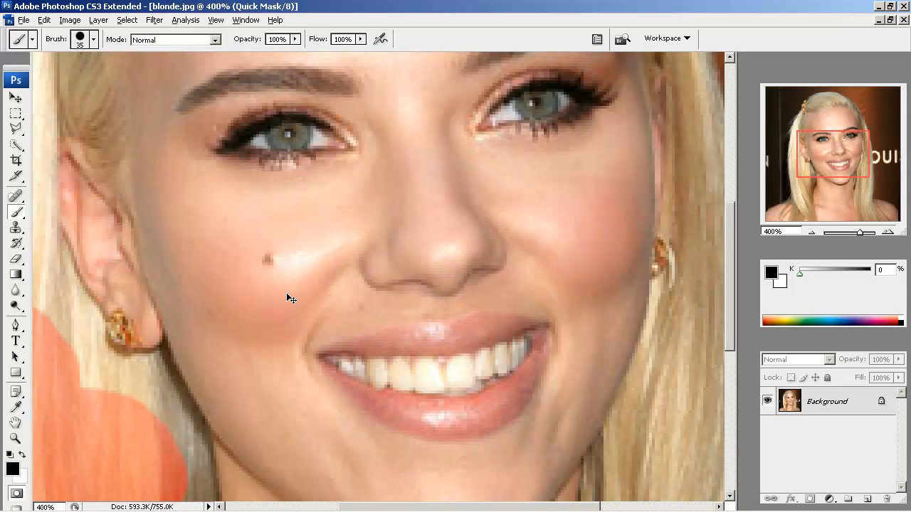
{"action": "key", "text": "ctrl+minus"}
{"action": "key", "text": "ctrl+minus"}
{"action": "mouse_move", "coordinate": [178, 275]}
{"action": "left_mouse_down"}
{"action": "mouse_move", "coordinate": [191, 250]}
{"action": "mouse_move", "coordinate": [200, 186]}
{"action": "mouse_move", "coordinate": [222, 192]}
{"action": "mouse_move", "coordinate": [202, 150]}
{"action": "mouse_move", "coordinate": [224, 106]}
{"action": "left_mouse_up"}
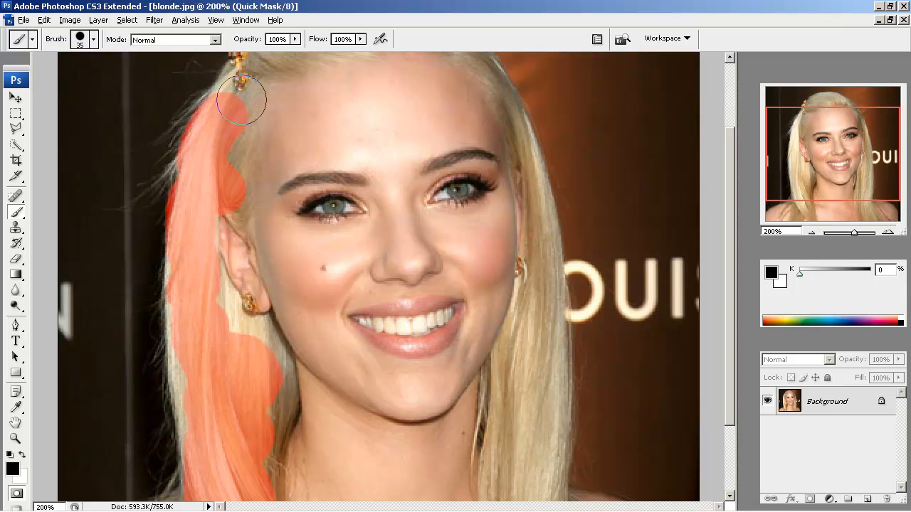
- Extend the mask from the left temple past the hair clip towards the crown with the 35 px brush
{"action": "key", "text": "ctrl+minus"}
{"action": "key", "text": "ctrl+minus"}
{"action": "key", "text": "ctrl+plus"}
{"action": "key", "text": "ctrl+plus"}
{"action": "key", "text": "ctrl+plus"}
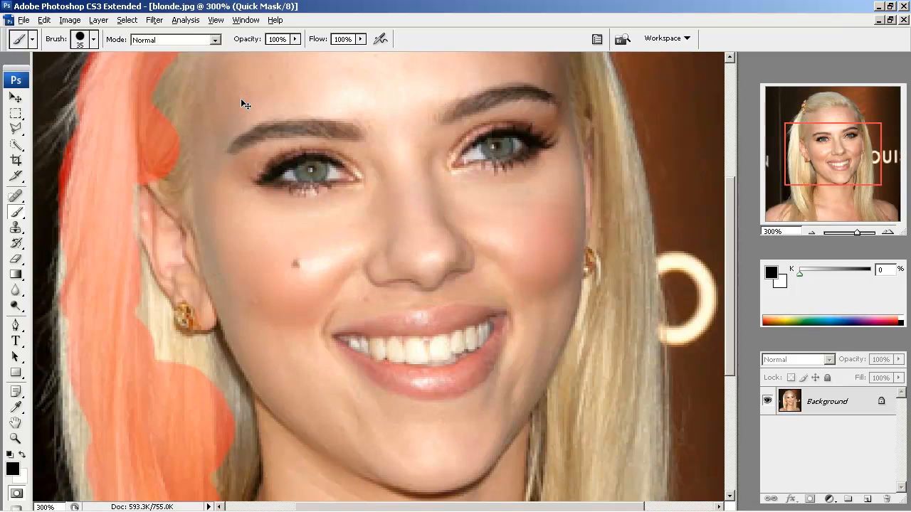
{"action": "key", "text": "ctrl+minus"}
{"action": "key", "text": "ctrl+minus"}
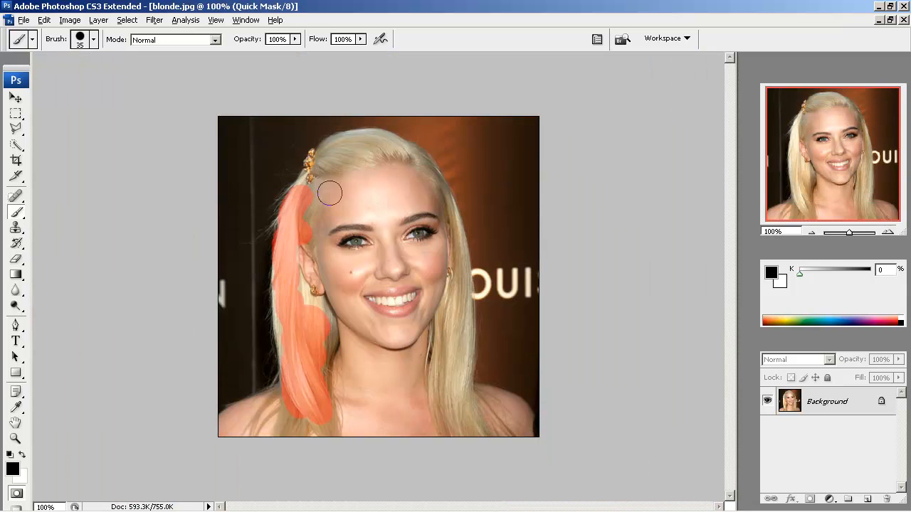
{"action": "left_click_drag", "start_coordinate": [312, 191], "coordinate": [345, 152]}
- Mask the hair across the top of the head and down the right side of the face, adjusting the brush size down to 20 px
{"action": "key", "text": "bracketleft"}
{"action": "key", "text": "bracketleft"}
{"action": "key", "text": "bracketleft"}
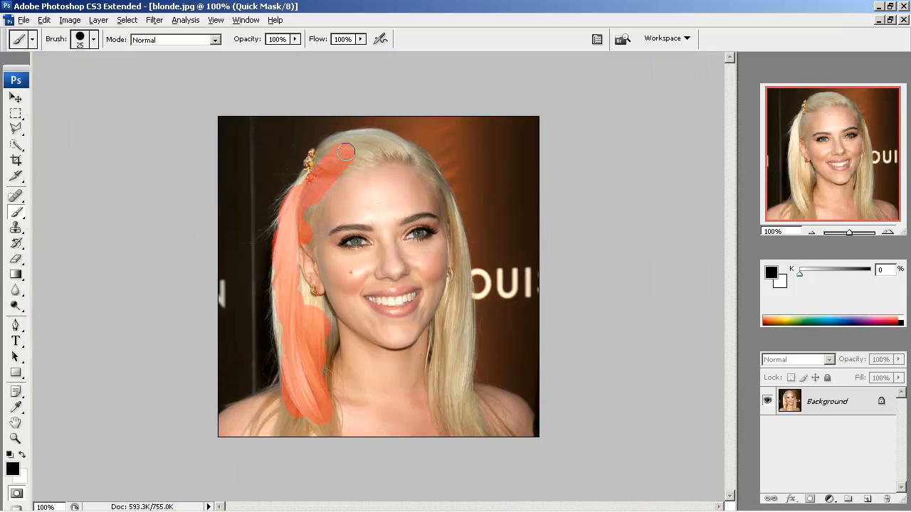
{"action": "key", "text": "bracketright"}
{"action": "key", "text": "bracketright"}
{"action": "key", "text": "bracketright"}
{"action": "mouse_move", "coordinate": [348, 154]}
{"action": "left_mouse_down"}
{"action": "mouse_move", "coordinate": [403, 152]}
{"action": "mouse_move", "coordinate": [462, 225]}
{"action": "mouse_move", "coordinate": [466, 266]}
{"action": "mouse_move", "coordinate": [445, 371]}
{"action": "mouse_move", "coordinate": [445, 349]}
{"action": "mouse_move", "coordinate": [456, 345]}
{"action": "mouse_move", "coordinate": [464, 408]}
{"action": "mouse_move", "coordinate": [451, 417]}
{"action": "mouse_move", "coordinate": [447, 383]}
{"action": "mouse_move", "coordinate": [460, 399]}
{"action": "mouse_move", "coordinate": [453, 406]}
{"action": "mouse_move", "coordinate": [454, 372]}
{"action": "left_mouse_up"}
{"action": "key", "text": "bracketleft"}
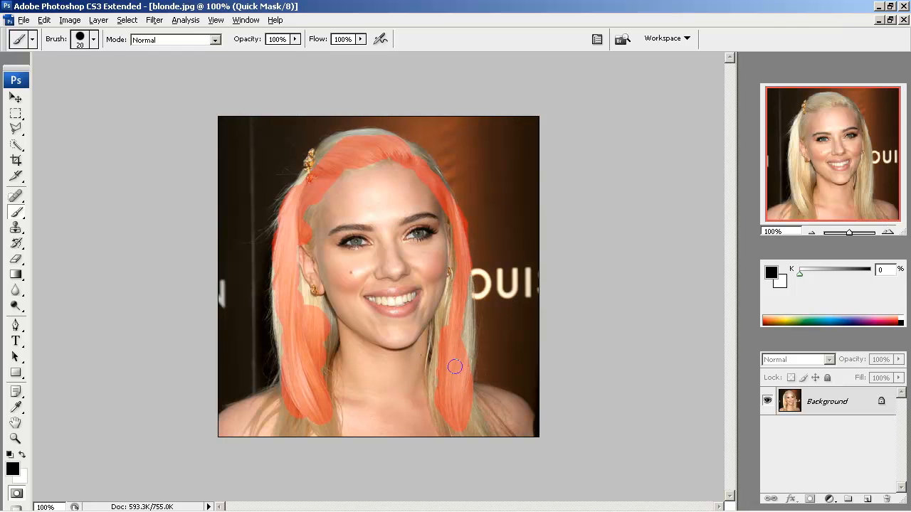
- Exit Quick Mask mode and invert the selection so that only the painted hair is selected
{"action": "left_click", "coordinate": [17, 493]}
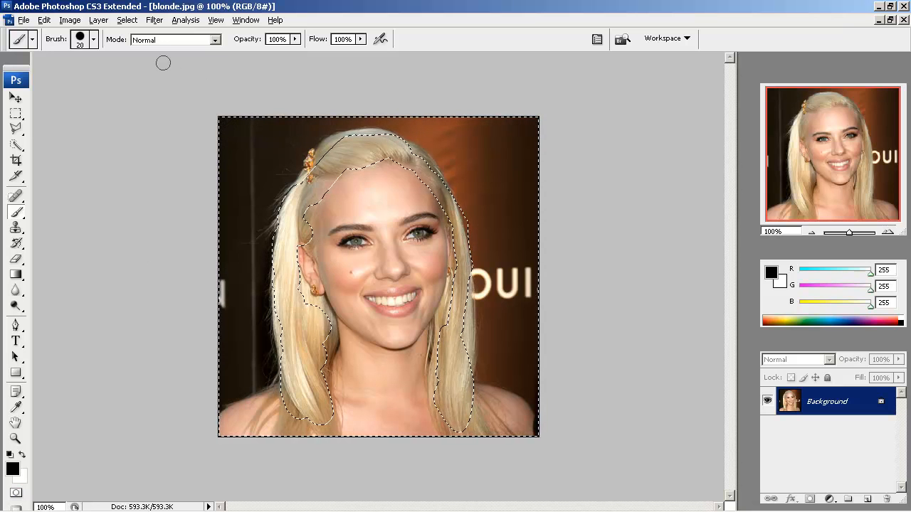
{"action": "left_click", "coordinate": [127, 21]}
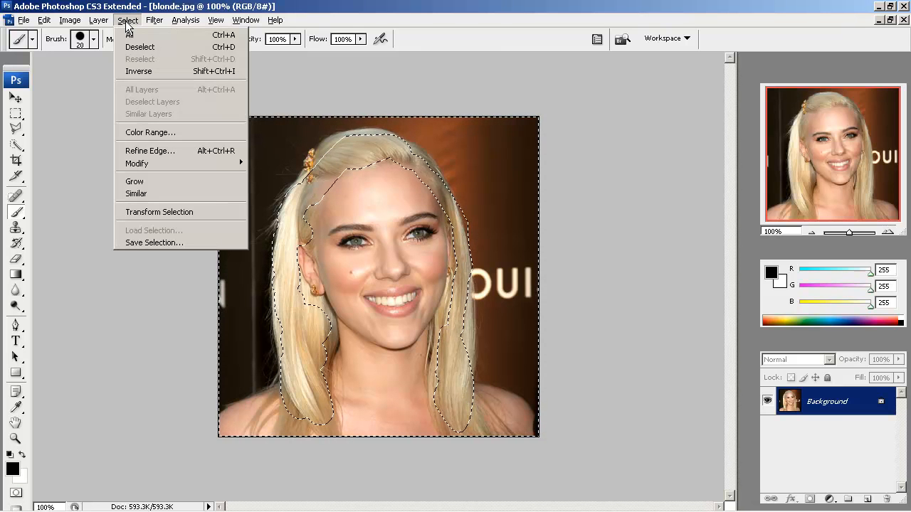
{"action": "left_click", "coordinate": [147, 72]}
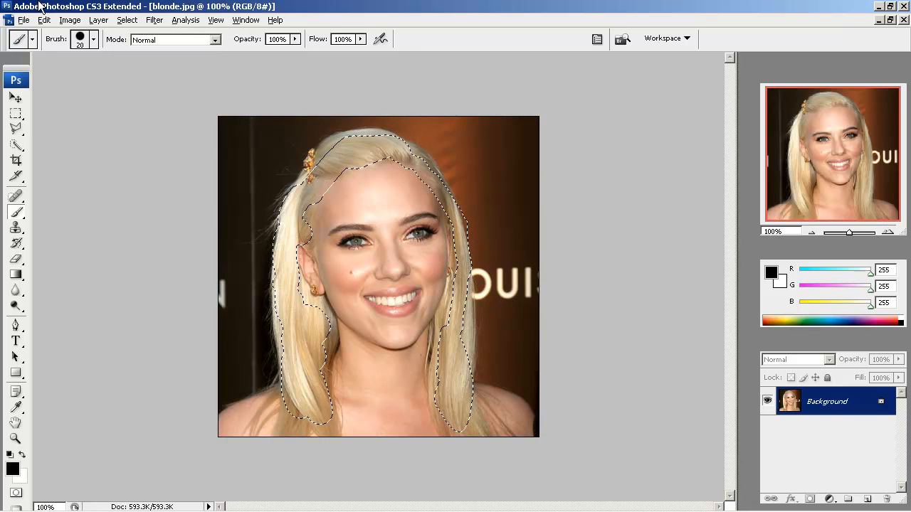
- Turn the selected hair pink with Hue/Saturation, setting hue to -40 and saturation to +29
{"action": "left_click", "coordinate": [70, 20]}
{"action": "mouse_move", "coordinate": [87, 50]}
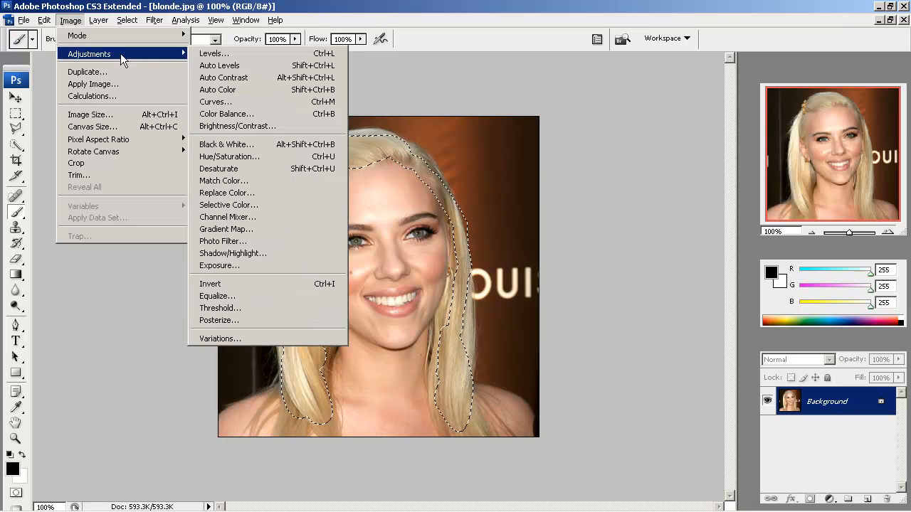
{"action": "left_click", "coordinate": [260, 156]}
{"action": "left_click_drag", "start_coordinate": [607, 205], "coordinate": [577, 203]}
{"action": "left_click_drag", "start_coordinate": [607, 242], "coordinate": [627, 241]}
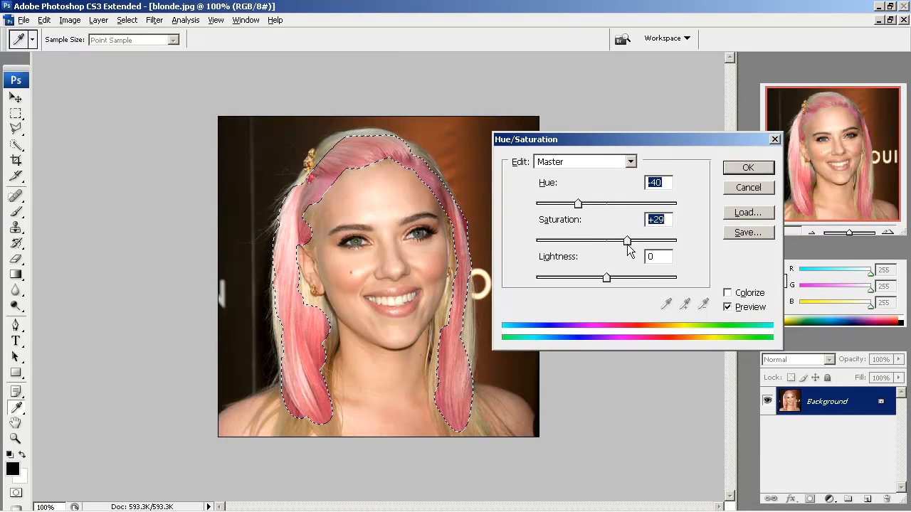
{"action": "left_click", "coordinate": [744, 169]}
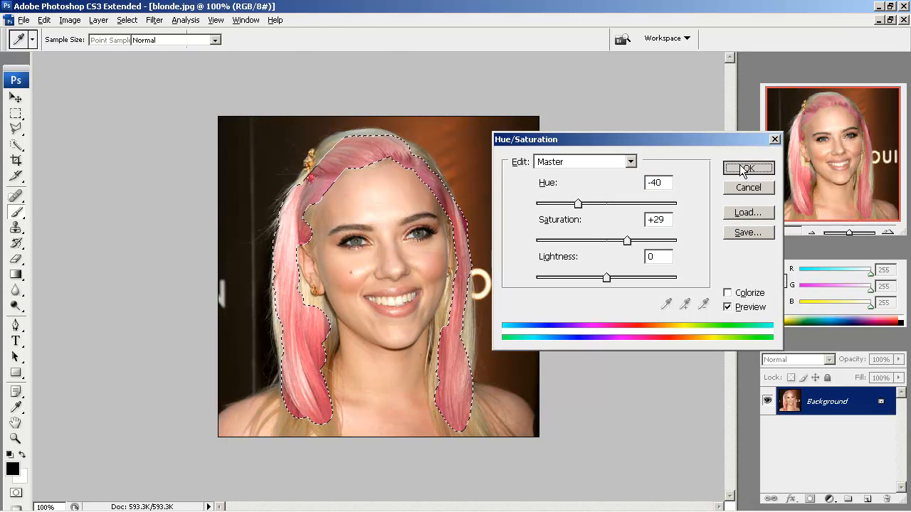